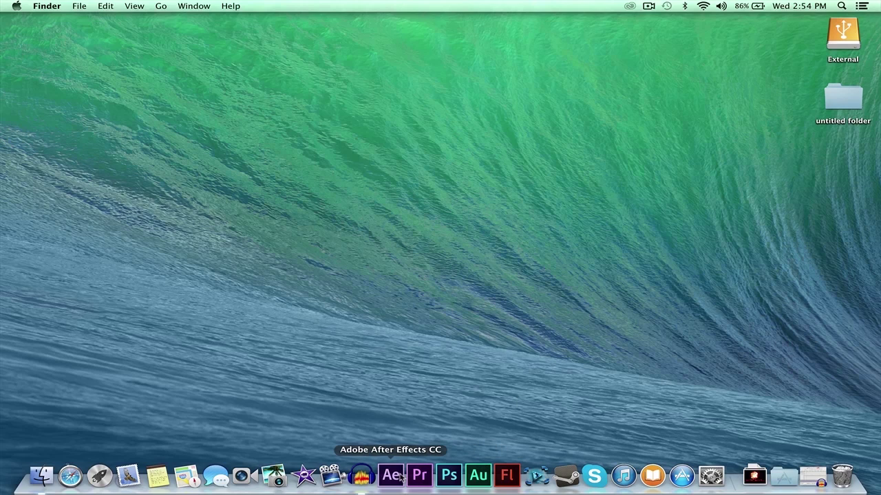
click(99, 476)
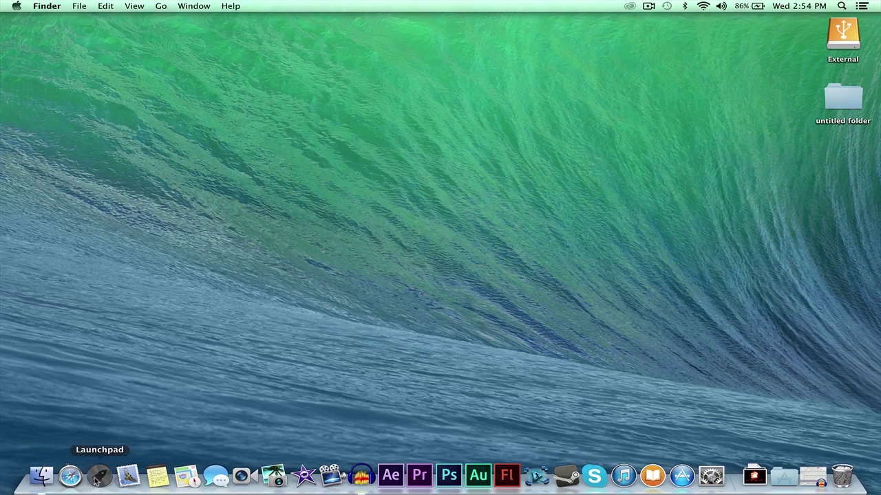
click(64, 456)
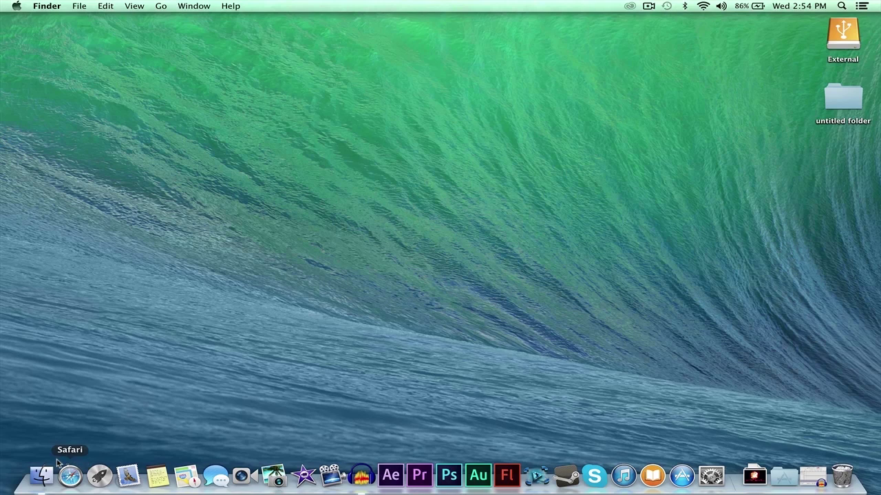
click(843, 6)
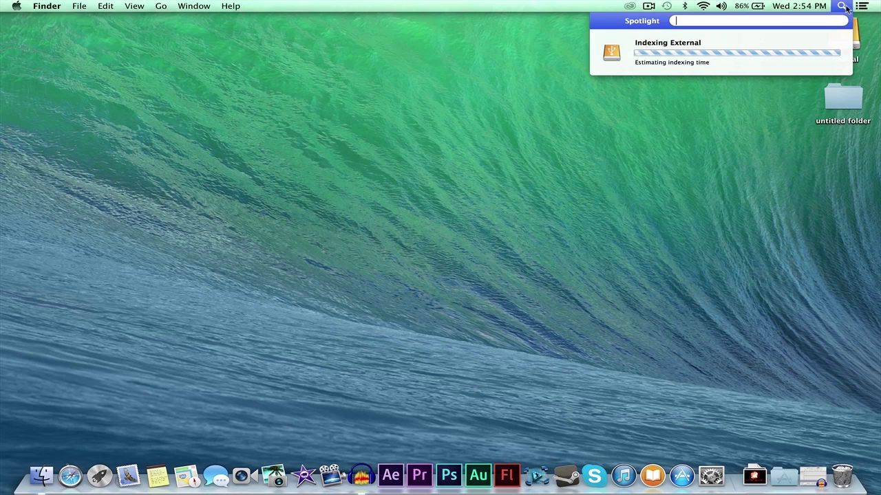
click(783, 152)
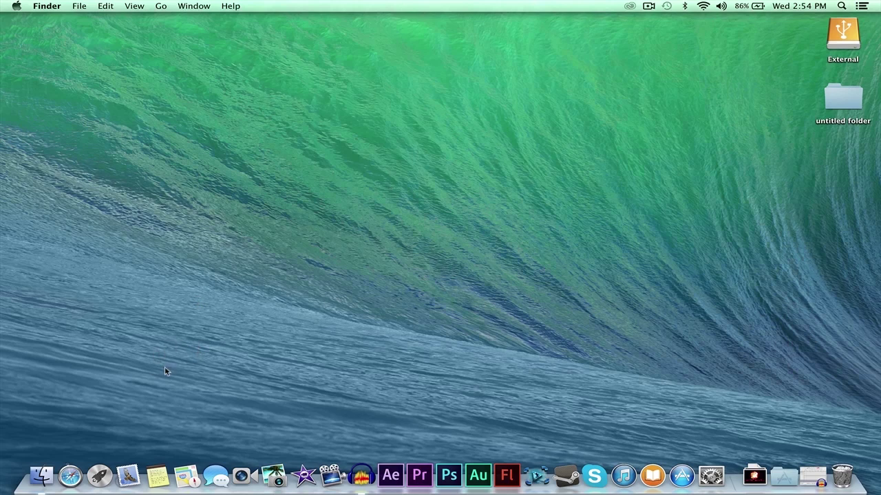
Step: Open the Applications folder in Finder and search for "after effects" within that folder only
click(41, 476)
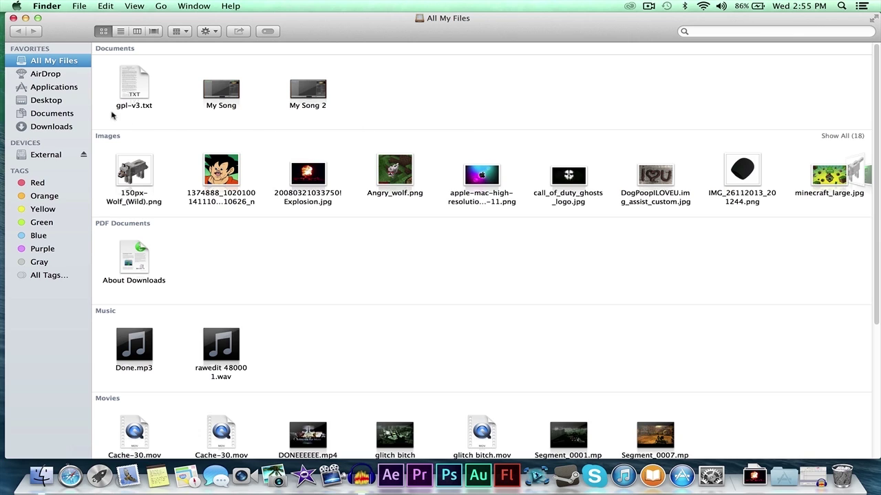
click(63, 87)
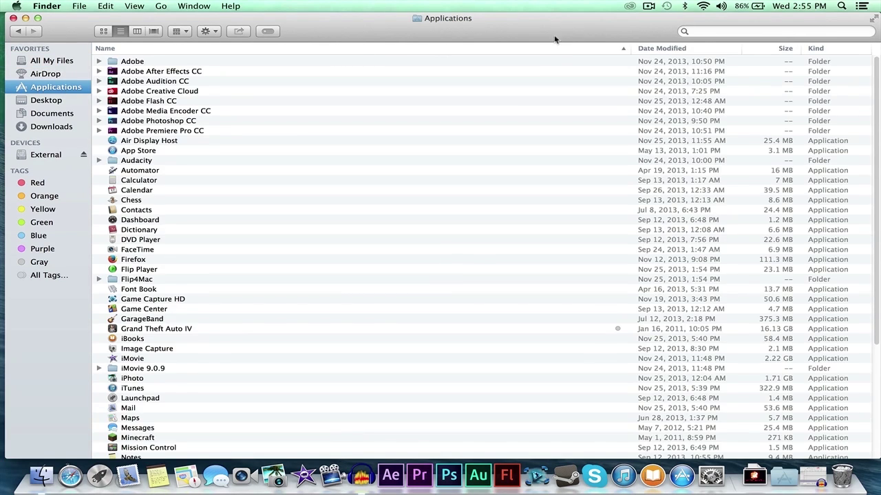
click(707, 30)
text(afte)
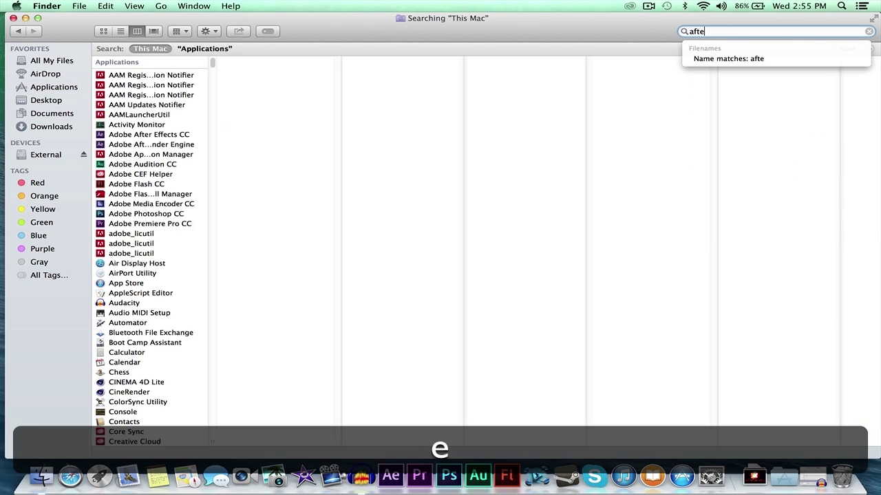
text(r effects)
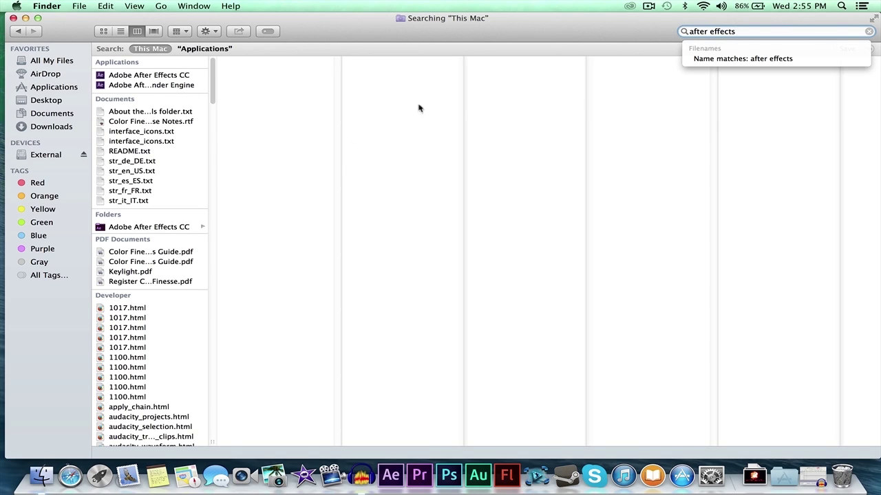
click(216, 50)
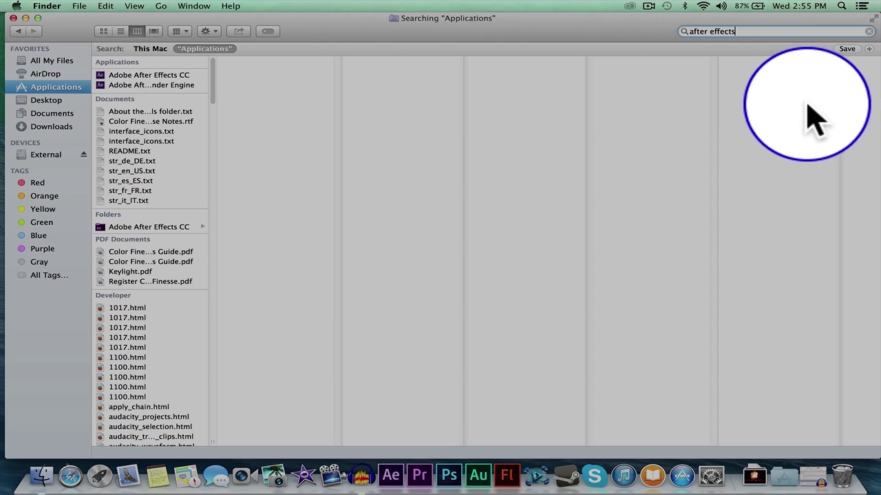
Step: Add a search criterion so that system files are included in the results
click(869, 63)
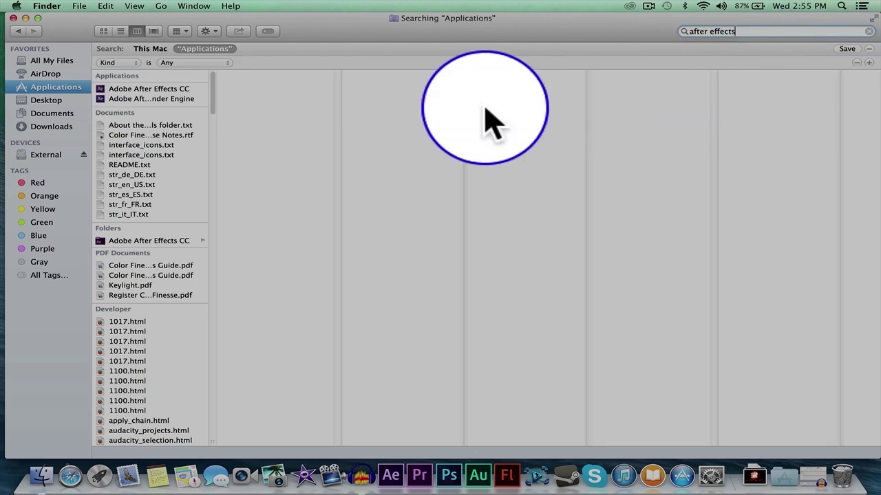
click(128, 64)
click(114, 122)
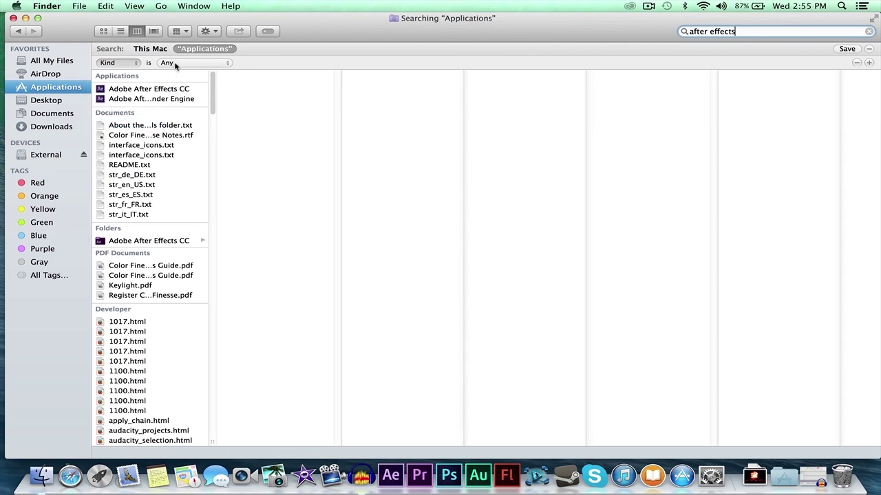
text(syst)
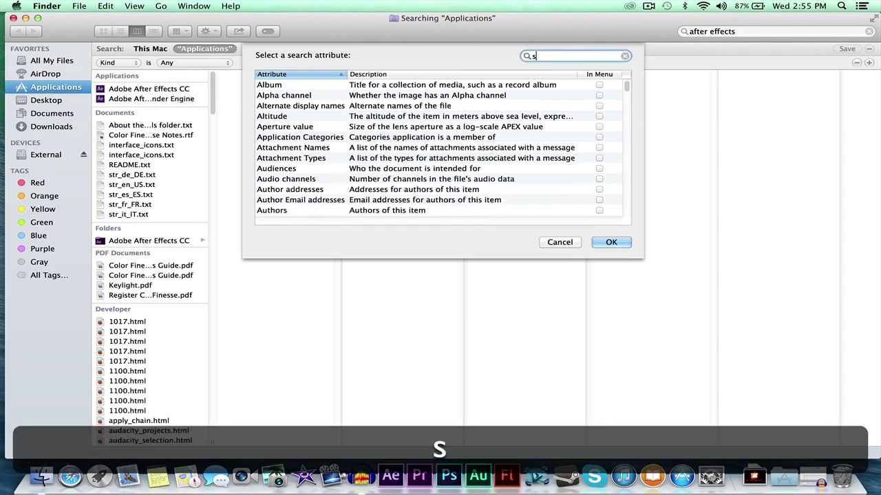
click(510, 84)
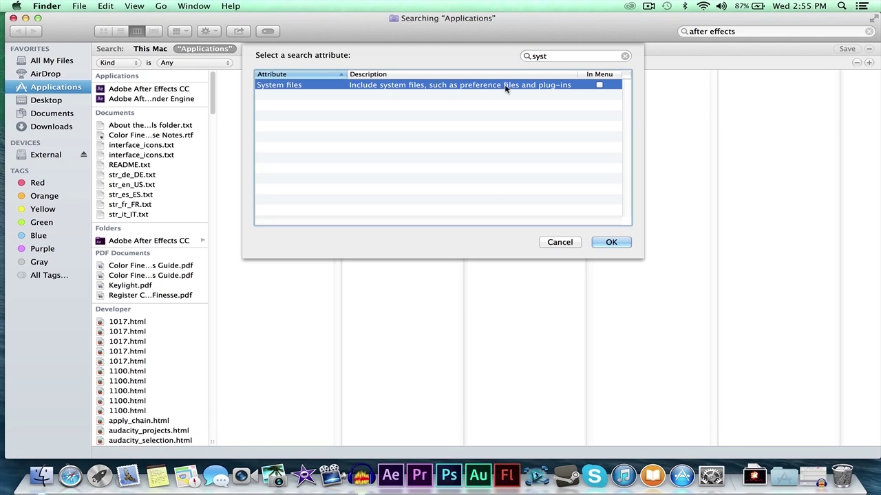
click(611, 242)
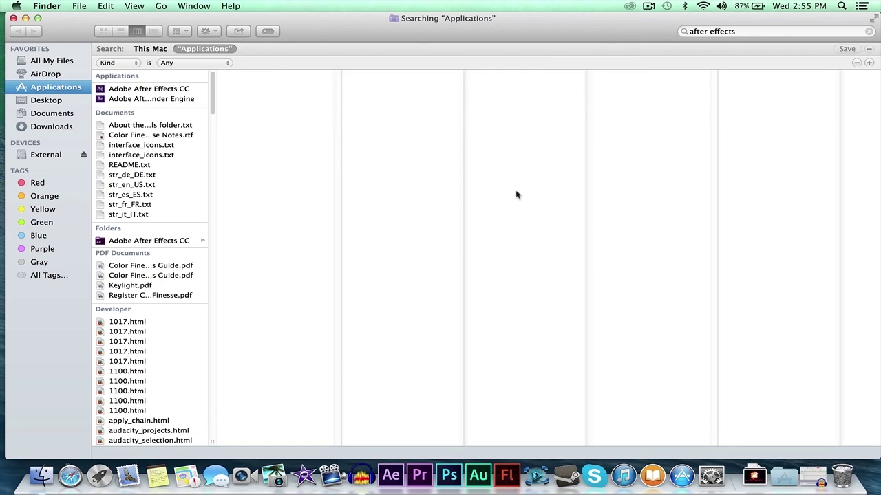
click(233, 62)
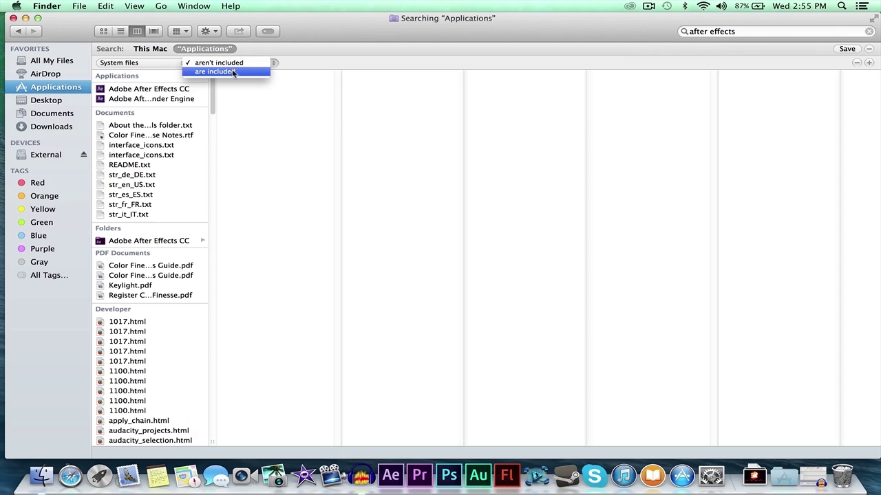
click(234, 71)
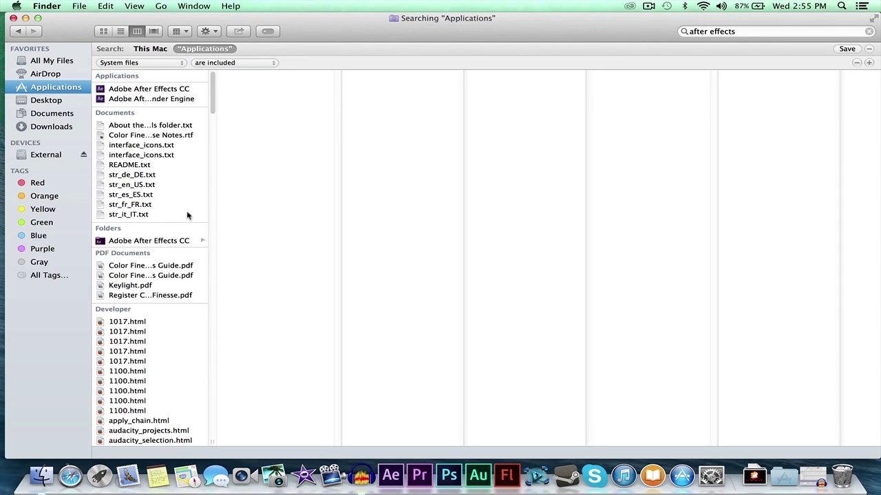
Step: Select all the search results and view the actions available for them, leaving the files as they are
key(super+a)
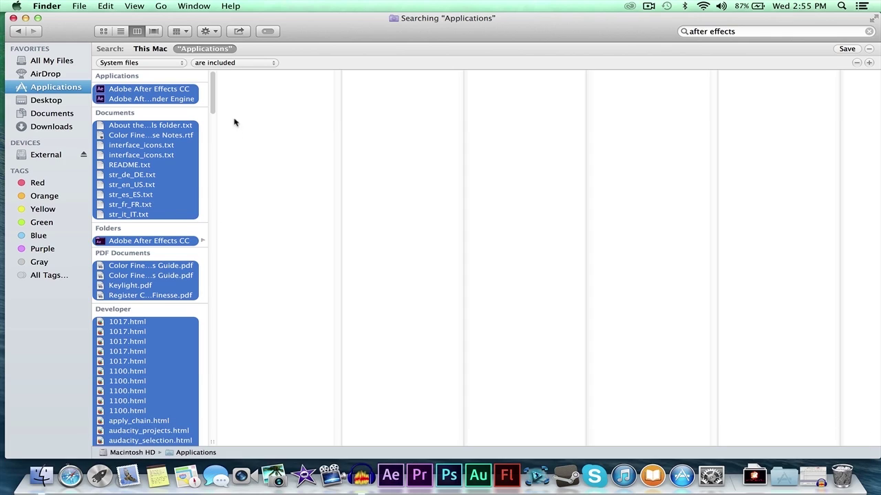
drag(215, 101, 223, 34)
right_click(175, 146)
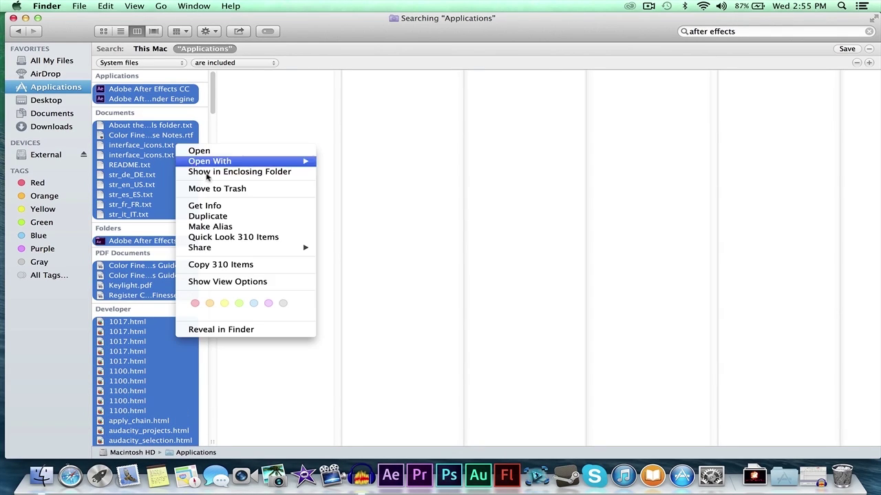
click(298, 122)
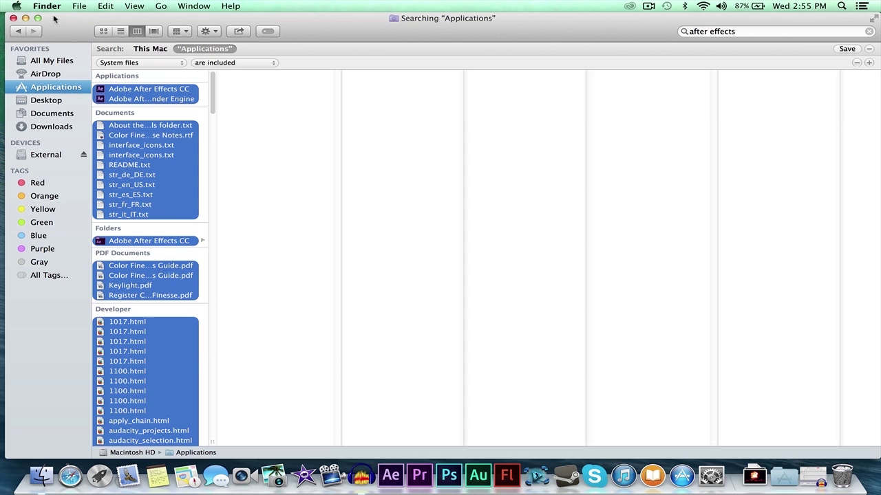
click(25, 18)
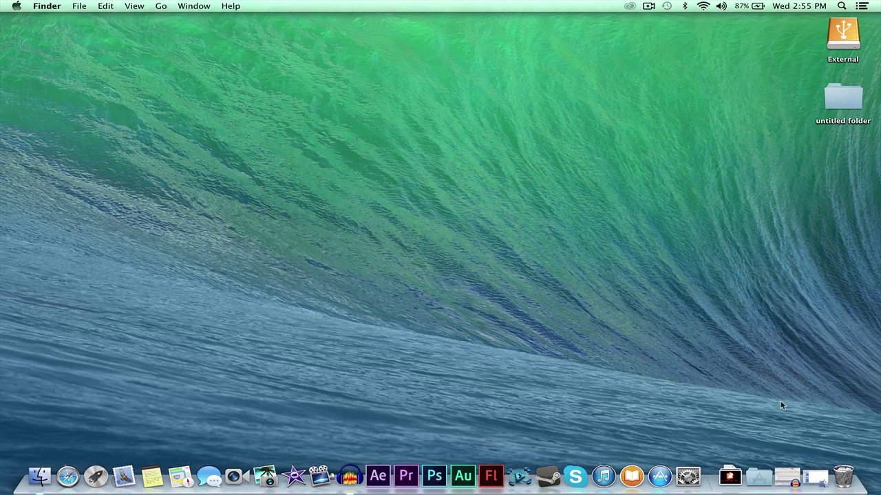
click(815, 476)
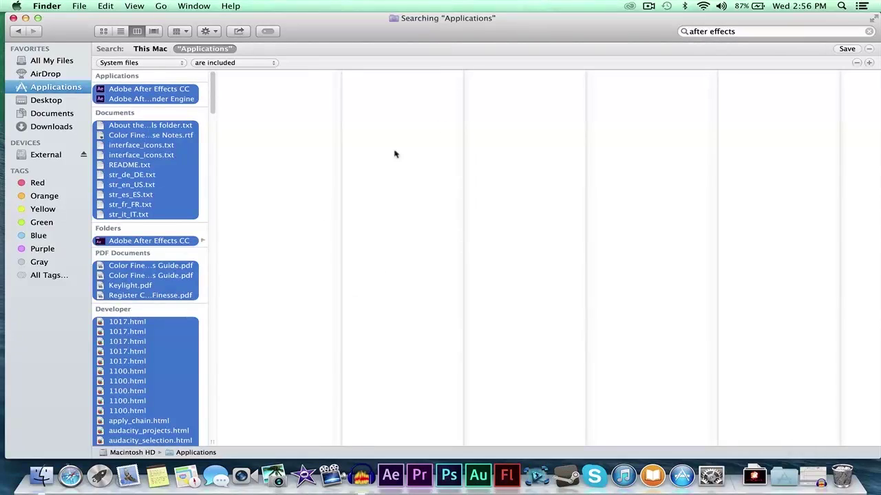
Step: Replace the search term with "af" and preview the Adobe After Effects Render Engine application
click(748, 30)
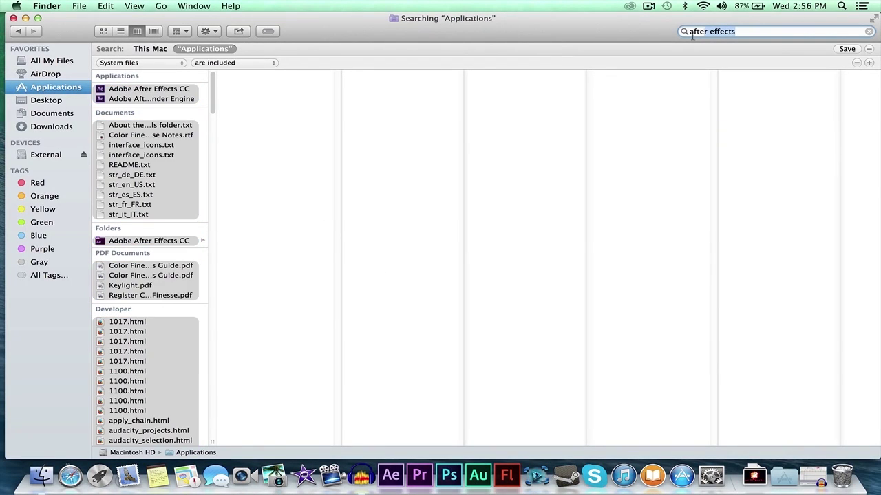
click(753, 30)
key(BackSpace)
key(BackSpace)
key(BackSpace)
key(BackSpace)
key(BackSpace)
key(BackSpace)
key(BackSpace)
key(BackSpace)
key(BackSpace)
key(BackSpace)
key(BackSpace)
key(BackSpace)
key(BackSpace)
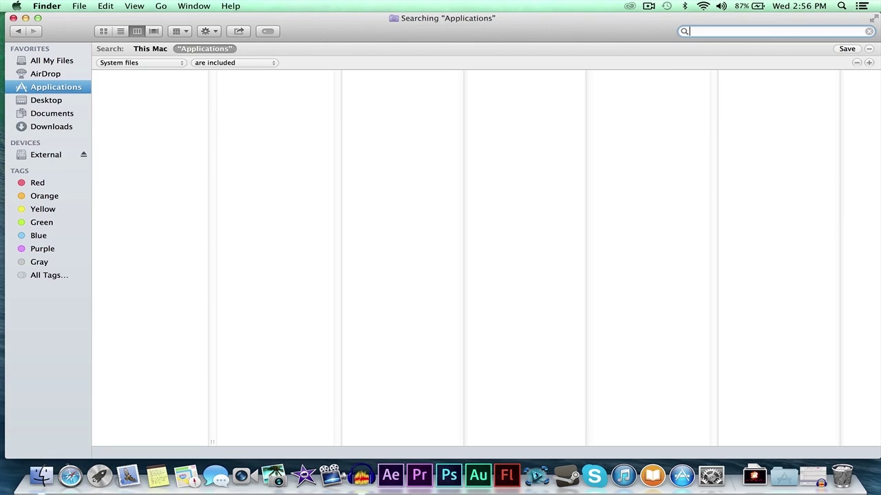
text(af)
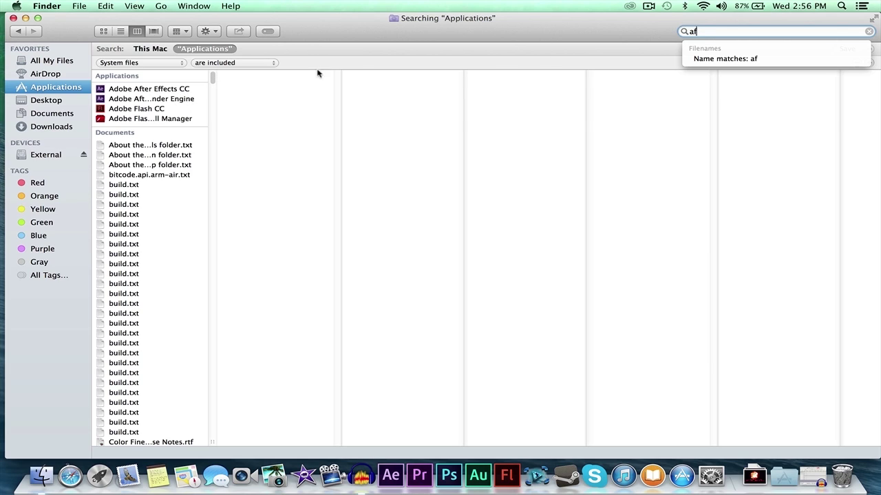
click(188, 100)
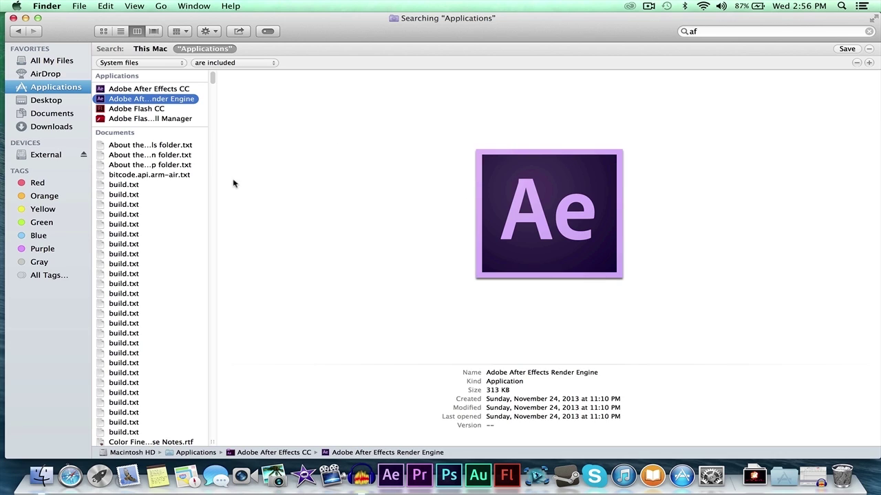
Step: Change the search term to "after effects" and minimize the Finder window
click(751, 32)
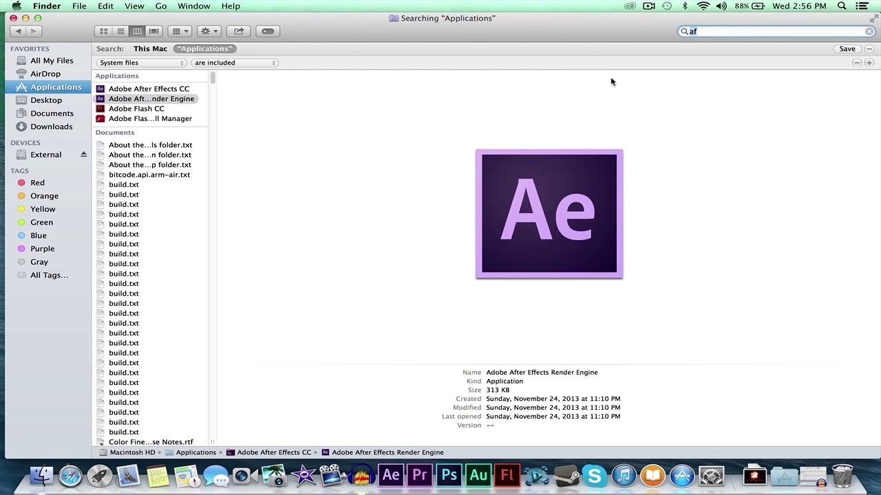
text(after effe)
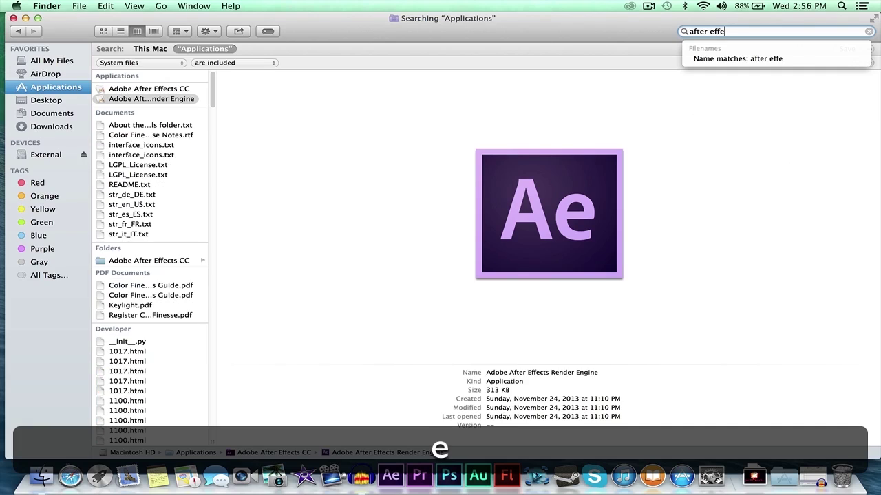
text(cts)
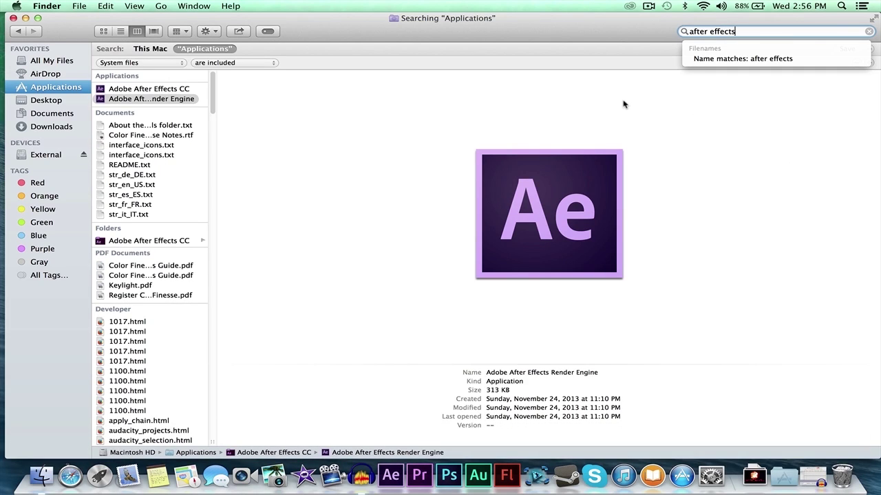
click(759, 38)
drag(758, 31, 626, 39)
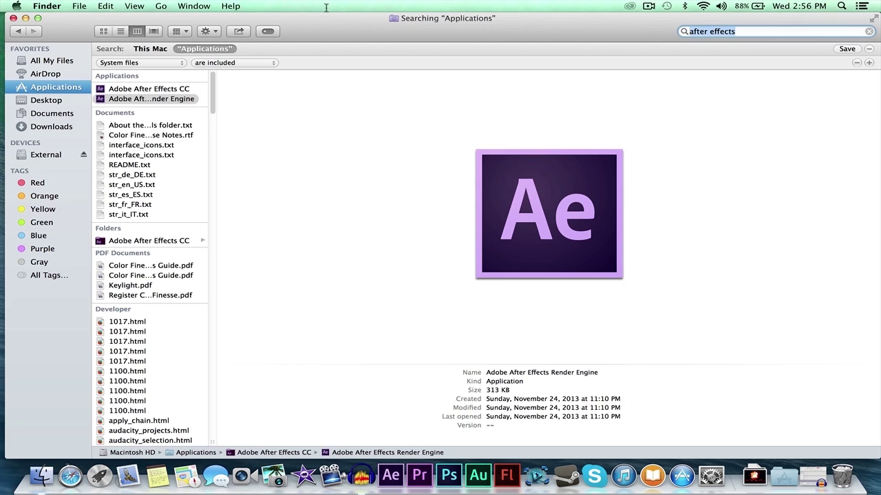
click(26, 18)
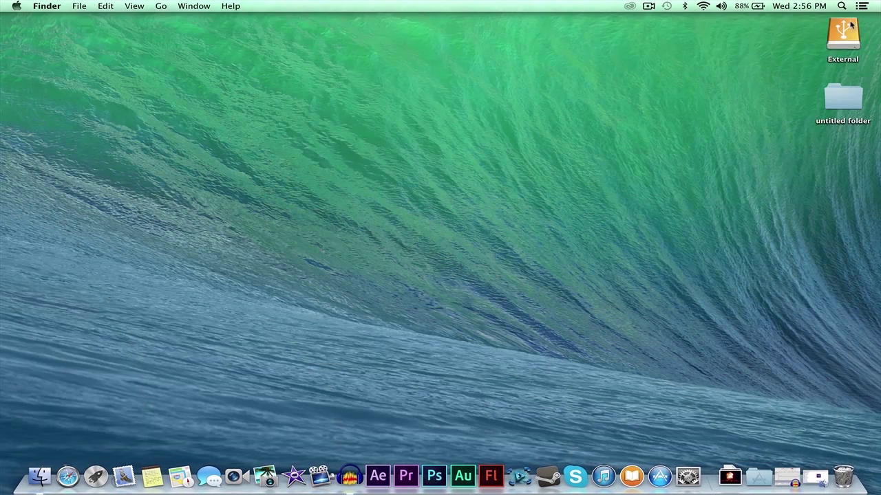
Step: Examine the Mac's system overview, display and storage details in About This Mac, and minimize the detailed window
click(15, 6)
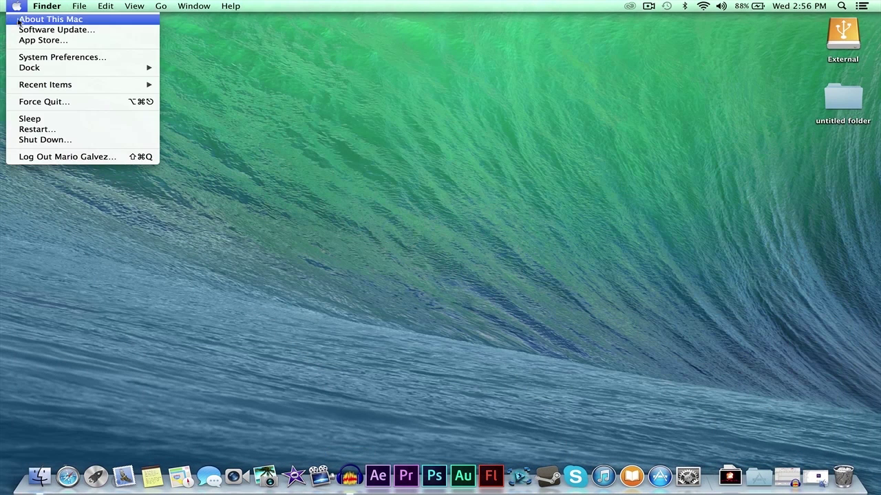
click(27, 20)
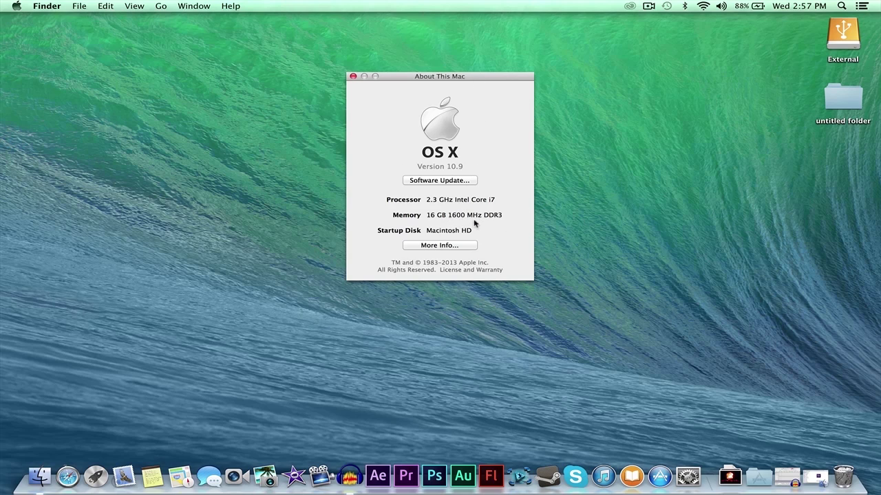
click(449, 246)
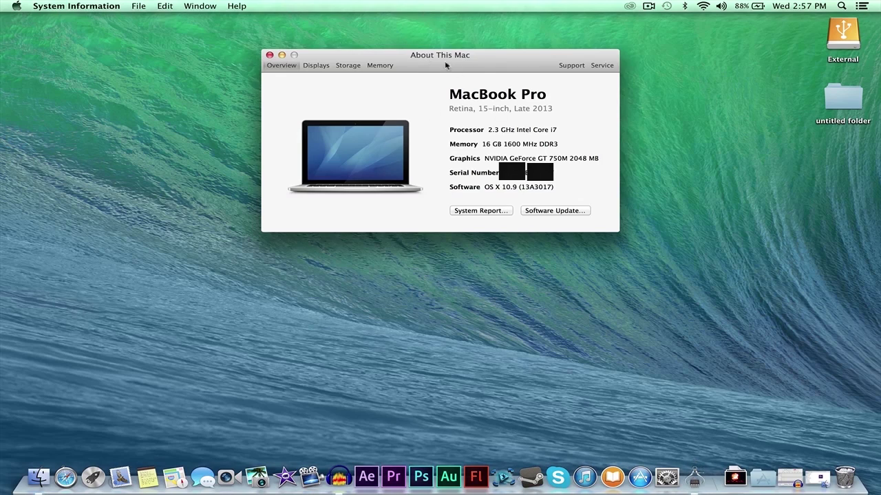
triple_click(488, 186)
click(311, 66)
click(348, 66)
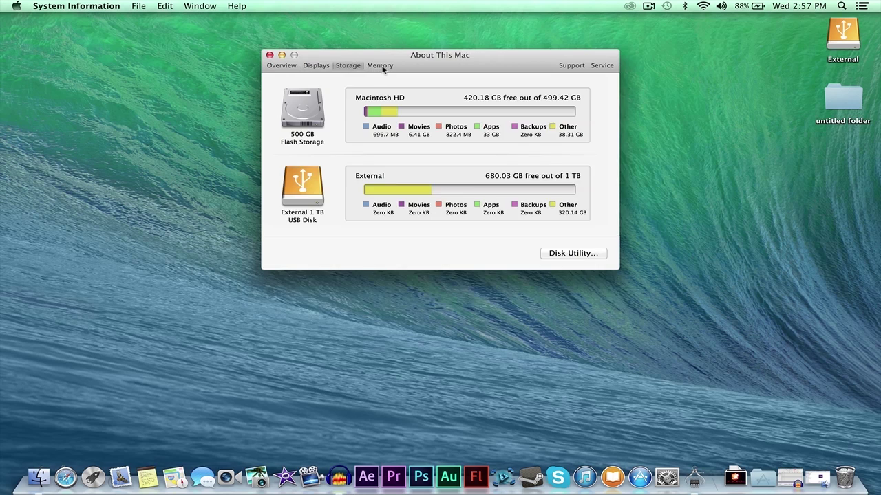
click(281, 55)
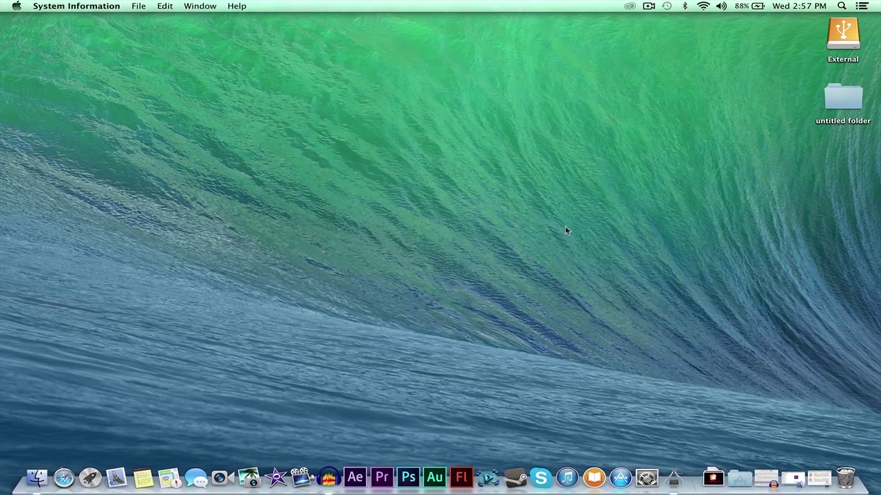